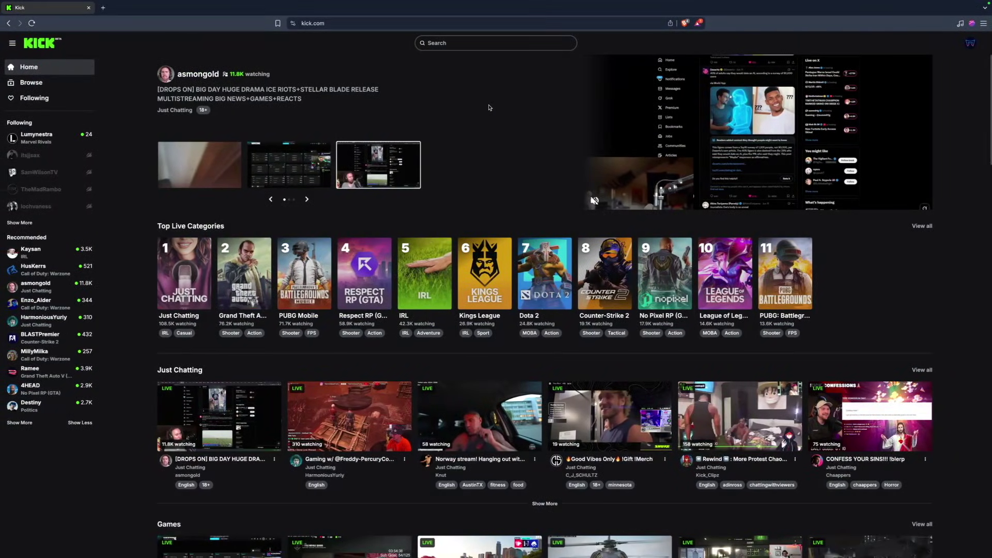
- Open the Kick account menu from the avatar at the top right of the home page
{"action": "left_click", "coordinate": [970, 44]}
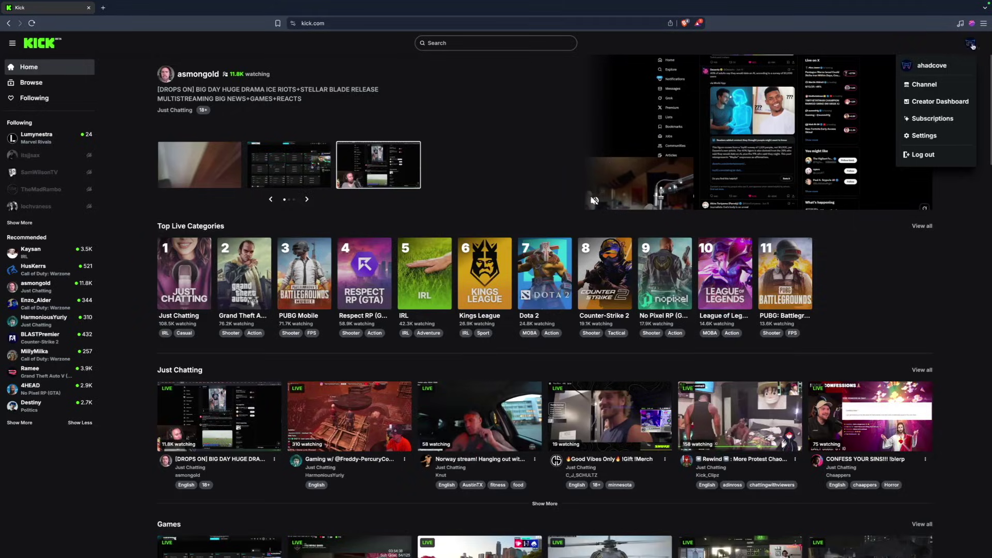
- Switch Channel points on under Creator Dashboard > Channel > Community > Channel points
{"action": "left_click", "coordinate": [945, 102]}
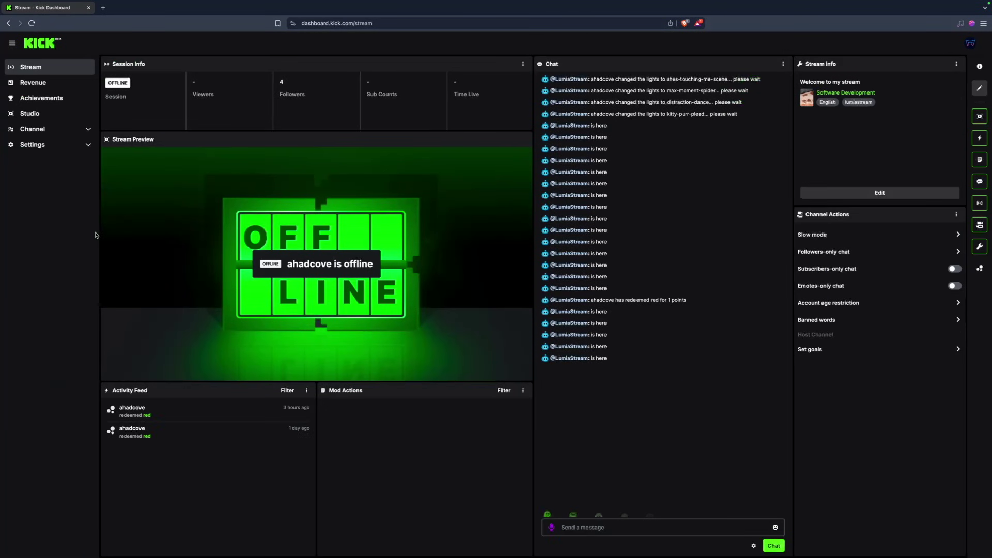
{"action": "left_click", "coordinate": [59, 130]}
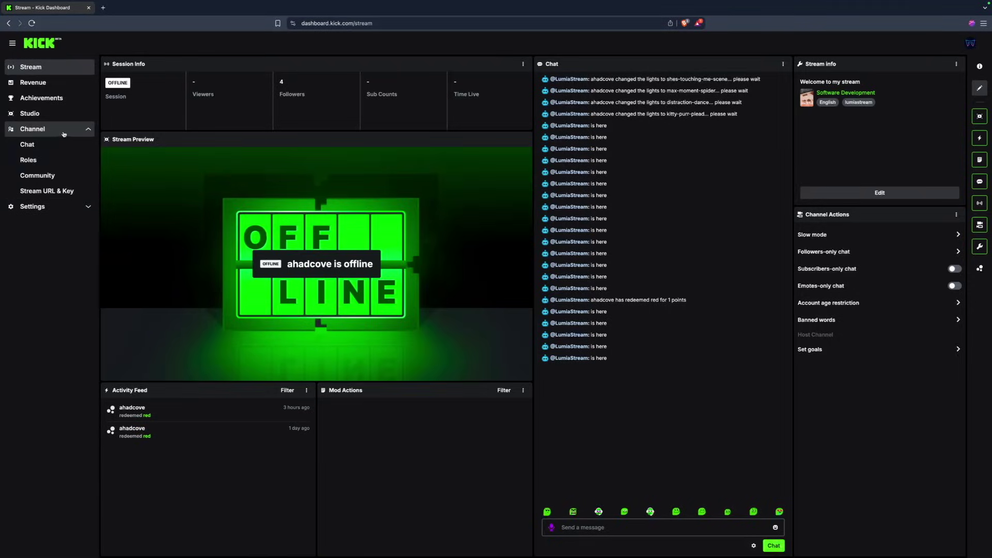
{"action": "left_click", "coordinate": [55, 178]}
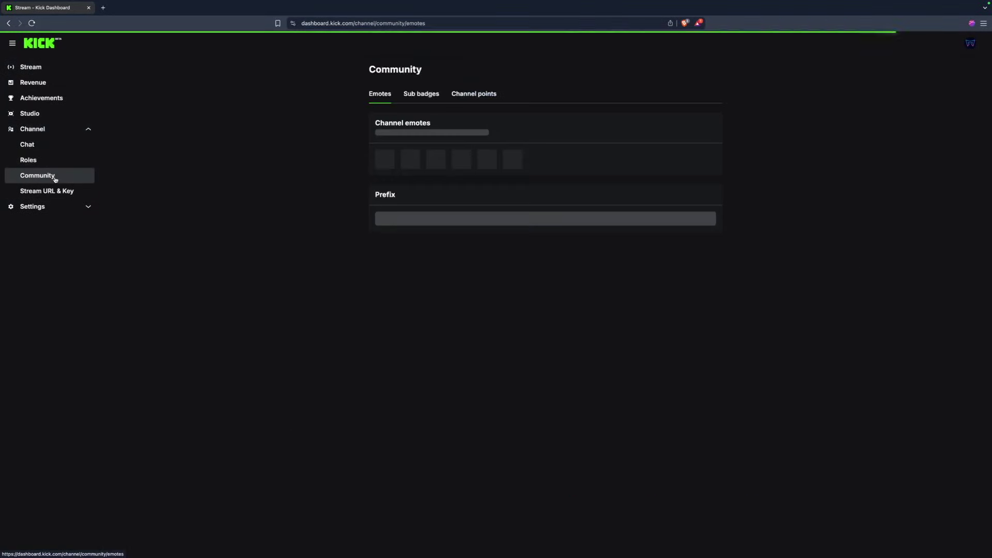
{"action": "left_click", "coordinate": [485, 96]}
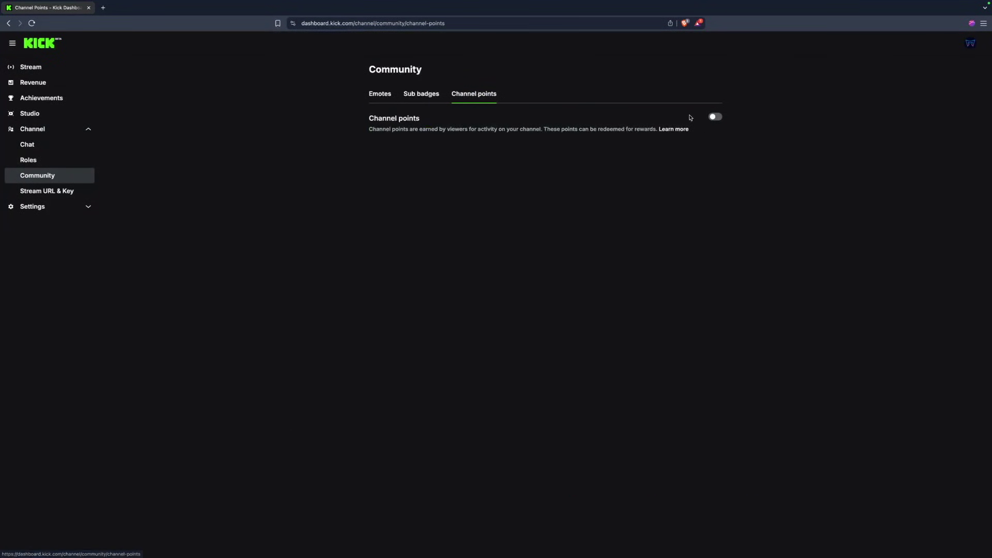
{"action": "left_click", "coordinate": [717, 118]}
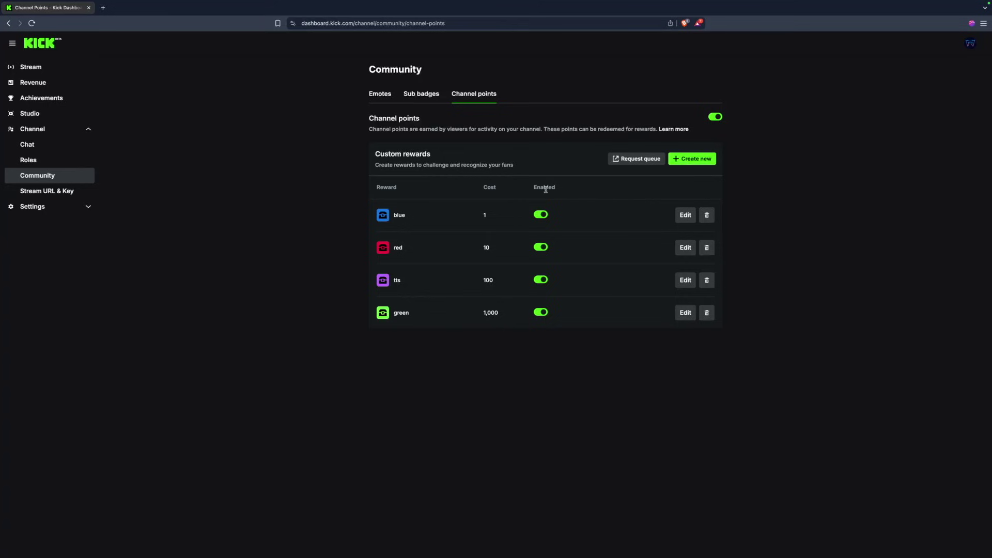
{"action": "left_click", "coordinate": [711, 159]}
- Create a Kick reward named 'purple' with a purple background, costing 100 points
{"action": "left_click", "coordinate": [565, 199]}
{"action": "type", "text": "purple"}
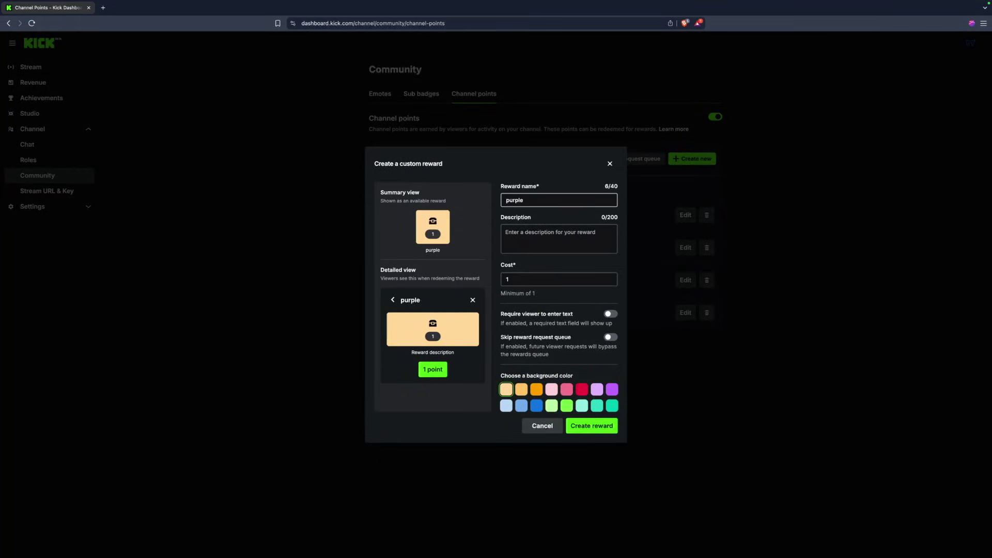
{"action": "left_click", "coordinate": [612, 389]}
{"action": "left_click", "coordinate": [539, 277]}
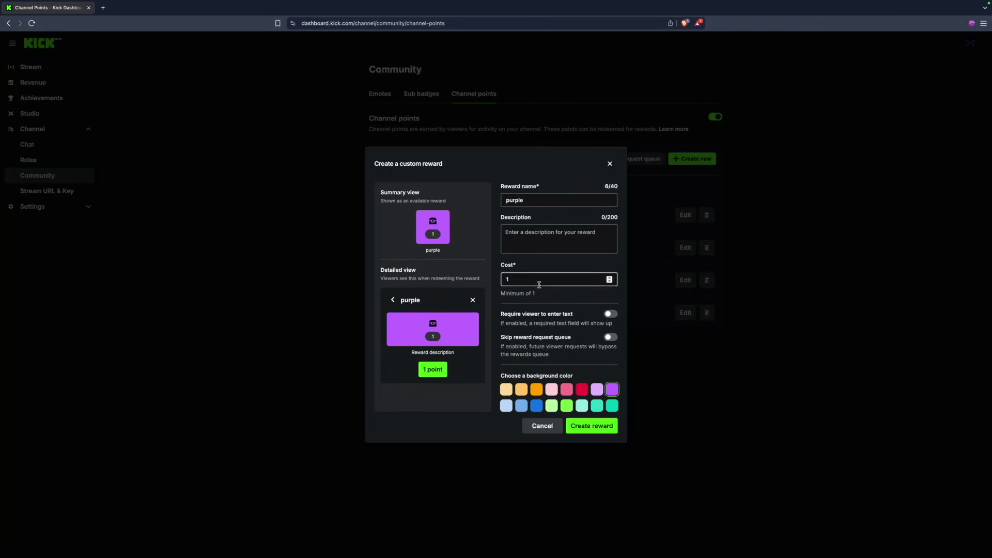
{"action": "type", "text": "00"}
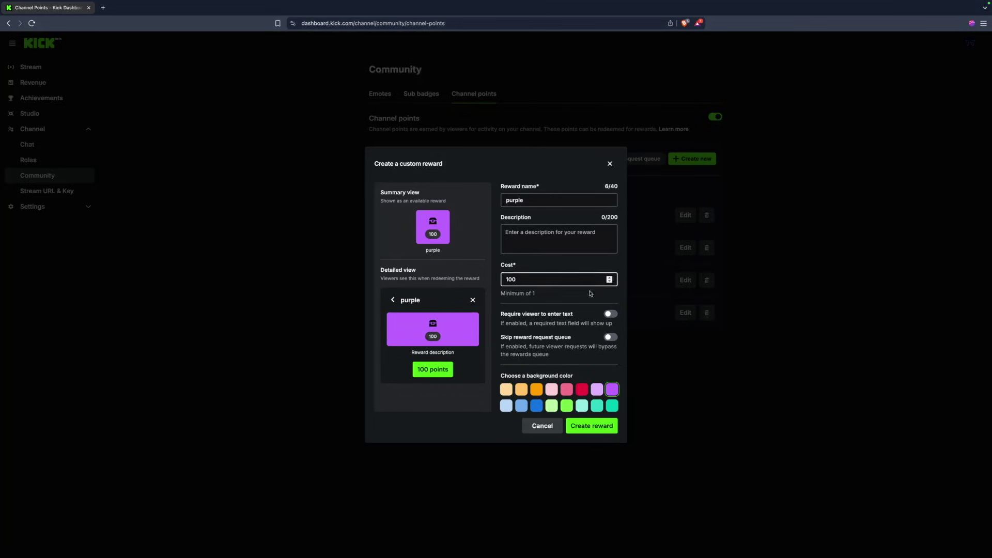
{"action": "left_click", "coordinate": [593, 424]}
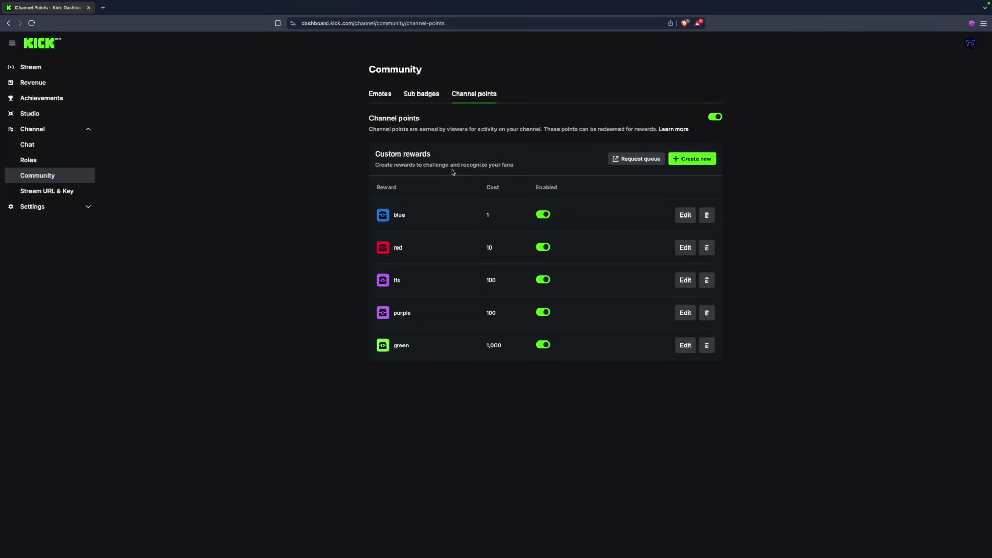
{"action": "key", "text": "ctrl+Right"}
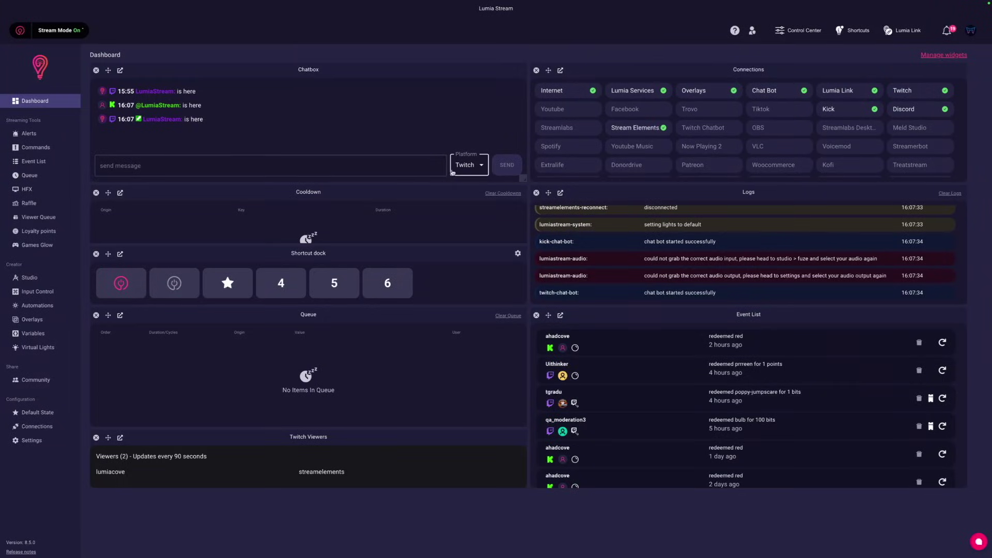
- Search 'kick' under Add New Connection to review the Kick connection's settings in Lumia Stream
{"action": "left_click", "coordinate": [44, 432]}
{"action": "left_click", "coordinate": [899, 59]}
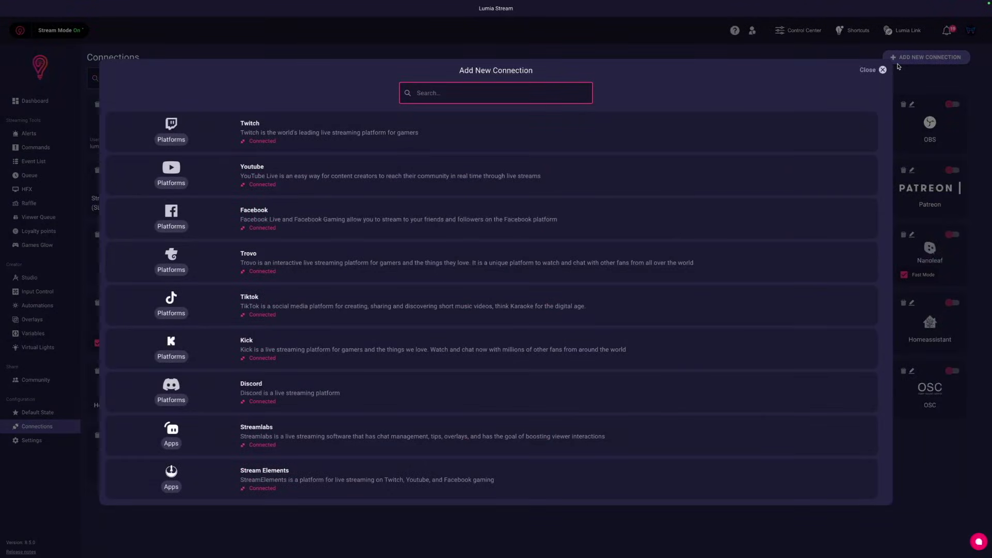
{"action": "type", "text": "kci"}
{"action": "key", "text": "BackSpace"}
{"action": "key", "text": "BackSpace"}
{"action": "type", "text": "ic"}
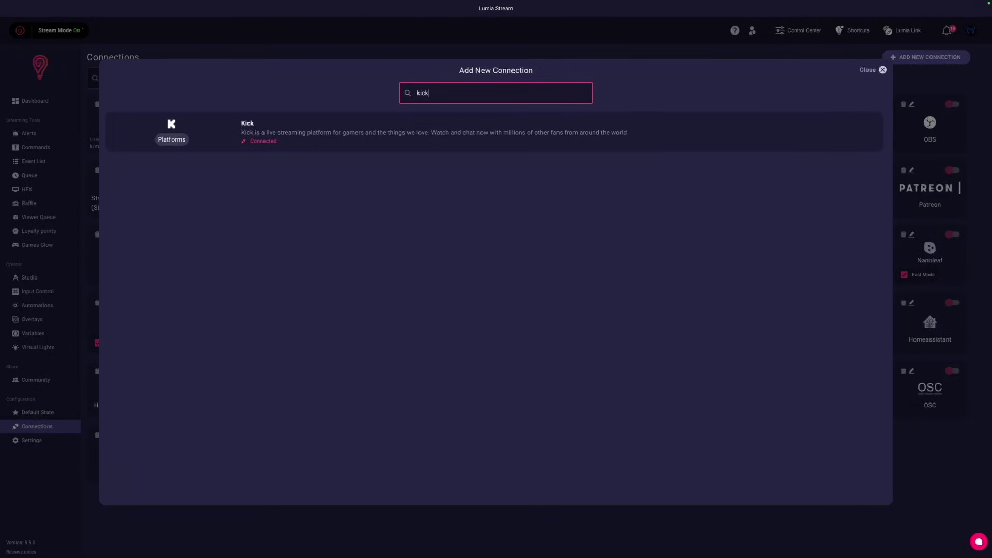
{"action": "type", "text": "k"}
{"action": "key", "text": "Return"}
{"action": "left_click", "coordinate": [941, 50]}
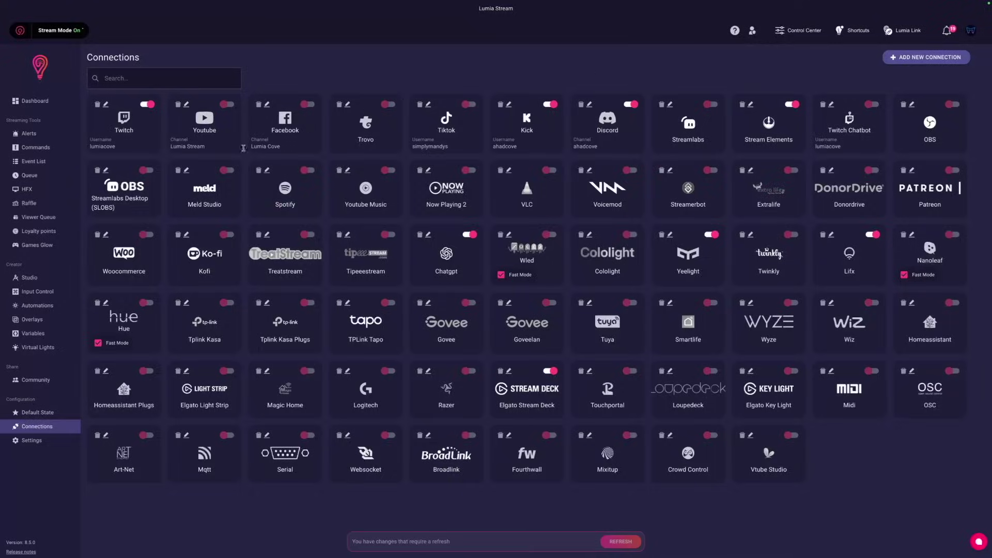
{"action": "left_click", "coordinate": [45, 149]}
- Add a Kick Points command whose Lights action sets the colour to purple
{"action": "left_click", "coordinate": [25, 194]}
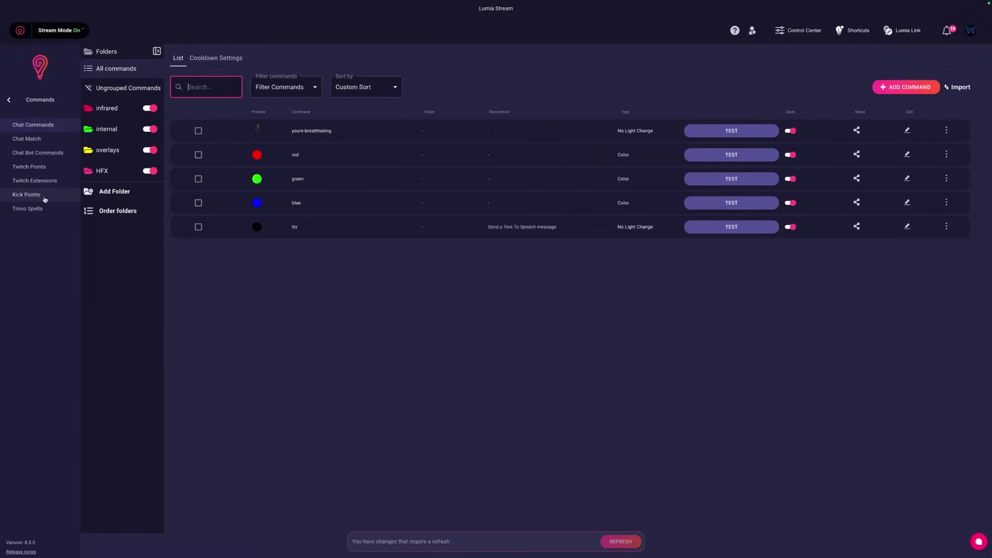
{"action": "left_click", "coordinate": [899, 89]}
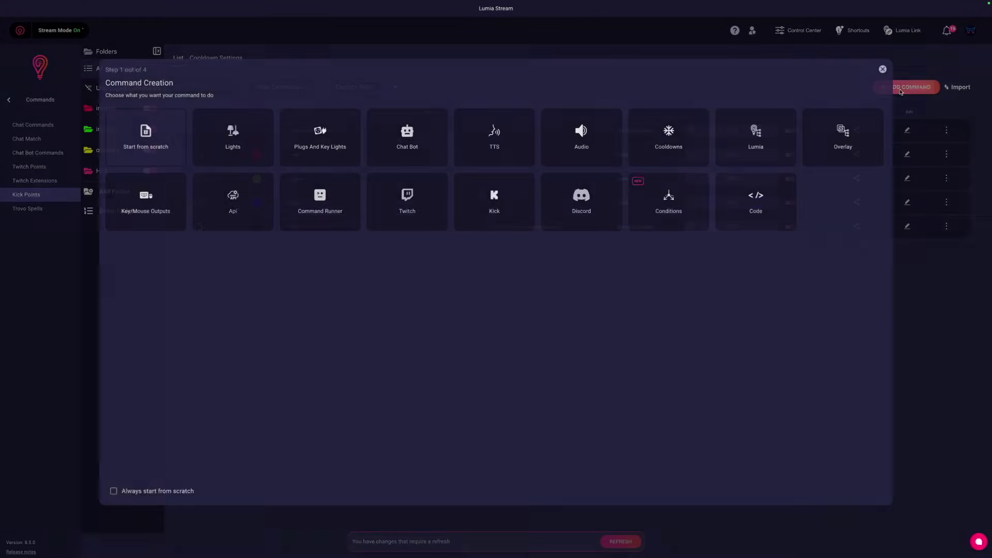
{"action": "left_click", "coordinate": [222, 144]}
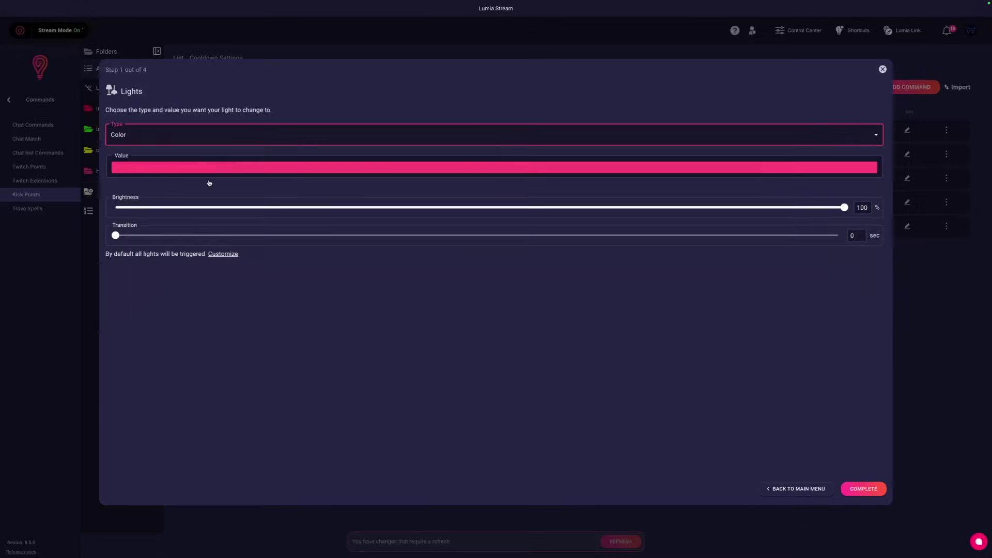
{"action": "left_click", "coordinate": [212, 167]}
{"action": "left_click", "coordinate": [339, 201]}
{"action": "left_click", "coordinate": [497, 485]}
- Name the new command 'purple' and save it
{"action": "left_click", "coordinate": [863, 488]}
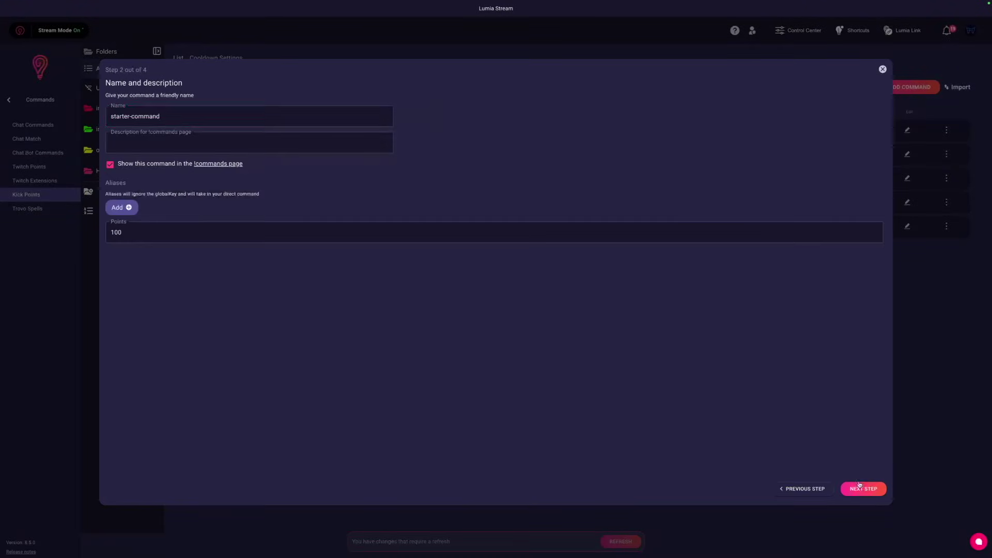
{"action": "triple_click", "coordinate": [239, 115]}
{"action": "type", "text": "purple"}
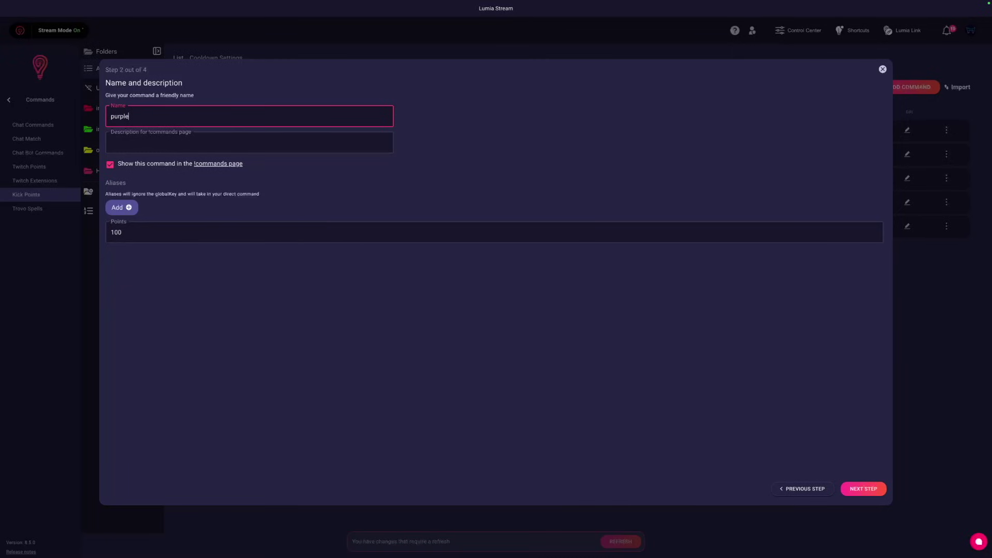
{"action": "left_click", "coordinate": [862, 489]}
{"action": "left_click", "coordinate": [862, 488]}
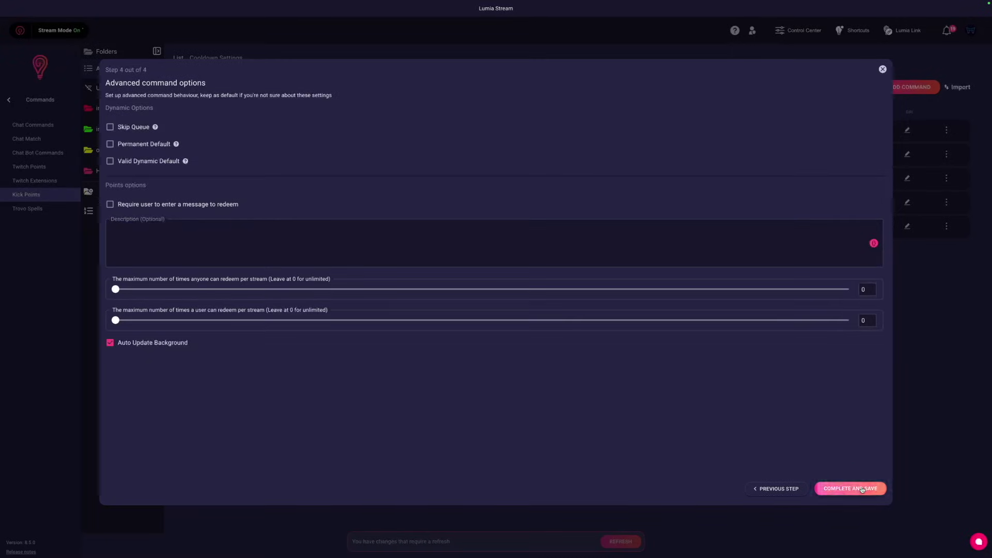
{"action": "left_click", "coordinate": [862, 489]}
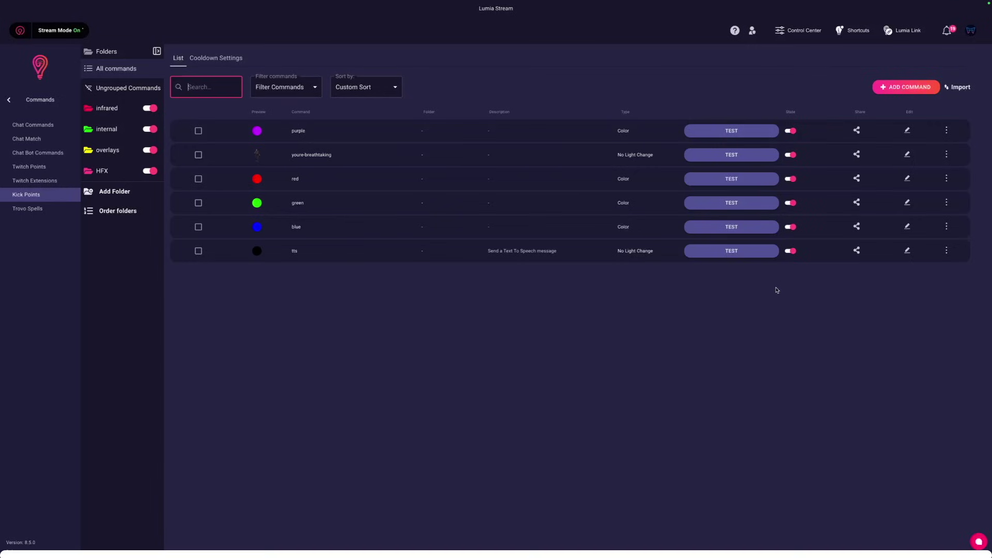
{"action": "key", "text": "ctrl+Right"}
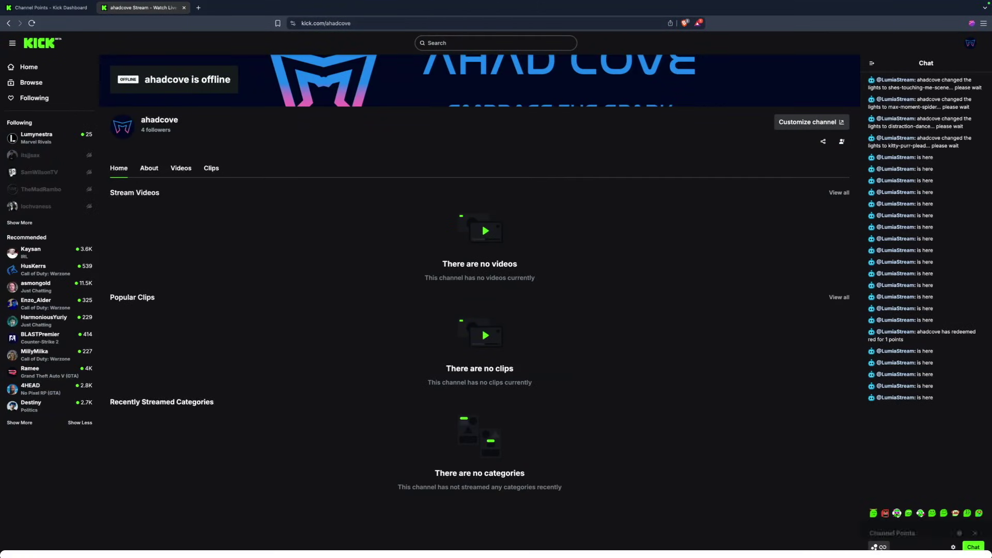
- Redeem the purple reward from Kick's Channel Points panel to test it
{"action": "left_click", "coordinate": [876, 546]}
{"action": "left_click", "coordinate": [897, 509]}
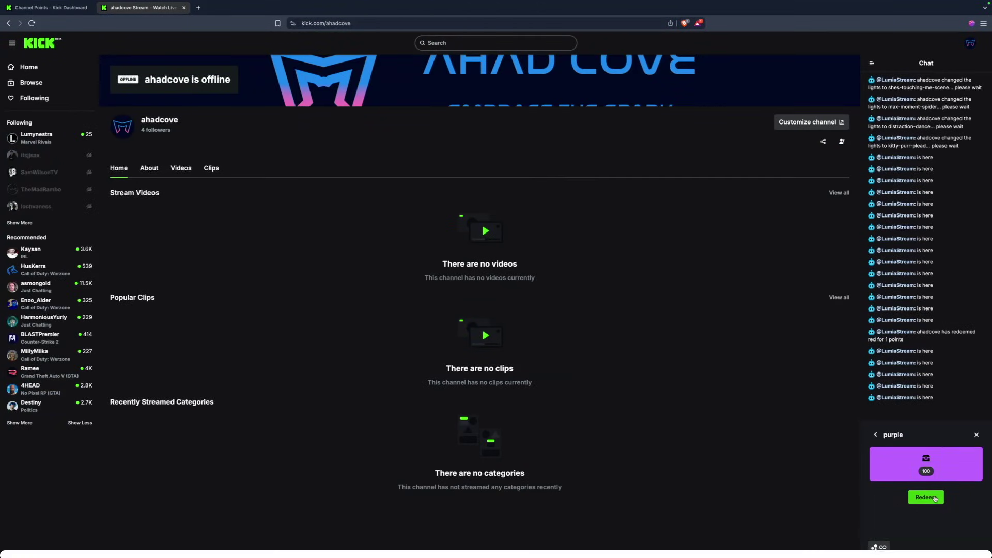
{"action": "left_click", "coordinate": [925, 497]}
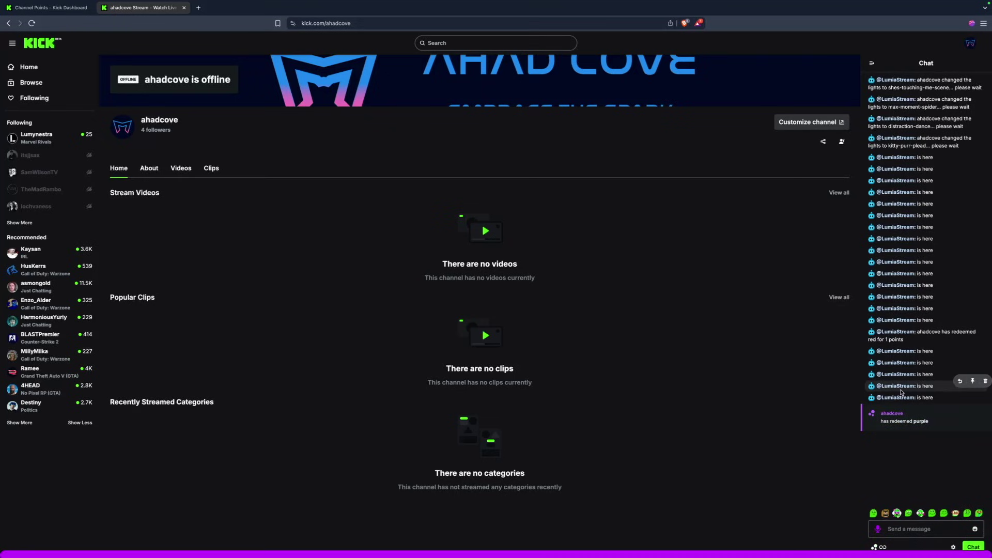
- Redeem the red reward and check its redemption message in chat
{"action": "left_click", "coordinate": [876, 546]}
{"action": "left_click", "coordinate": [926, 461]}
{"action": "left_click", "coordinate": [927, 497]}
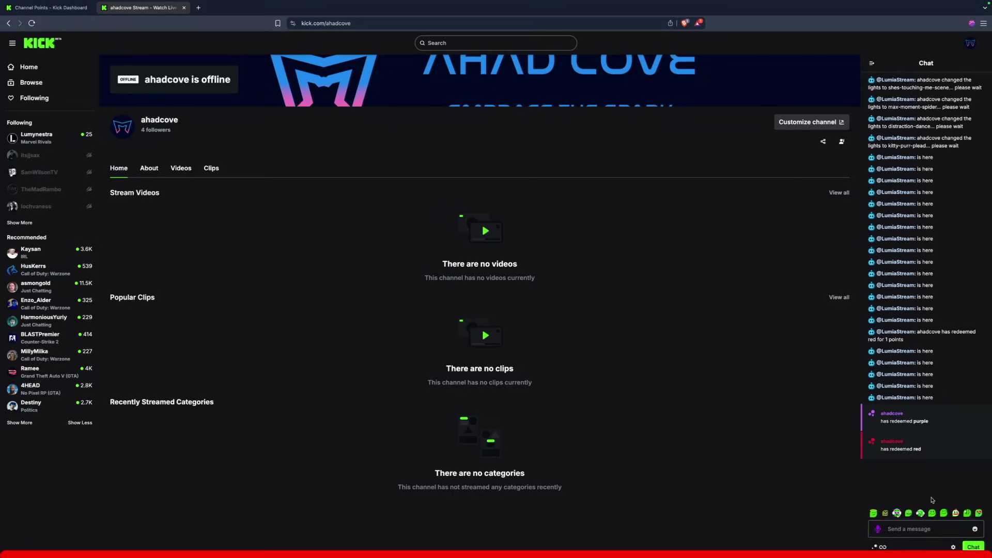
{"action": "left_click_drag", "start_coordinate": [923, 505], "coordinate": [916, 487]}
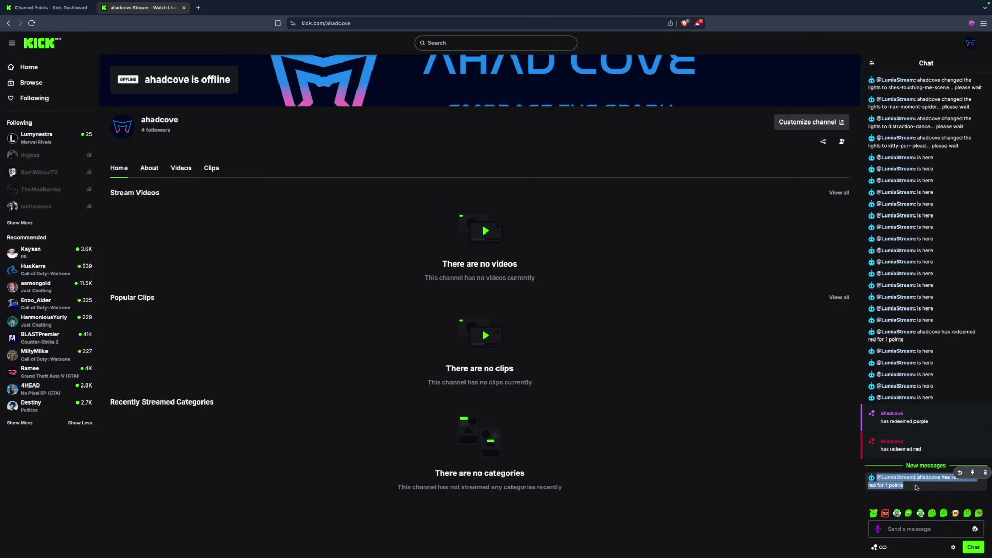
{"action": "left_click", "coordinate": [911, 488]}
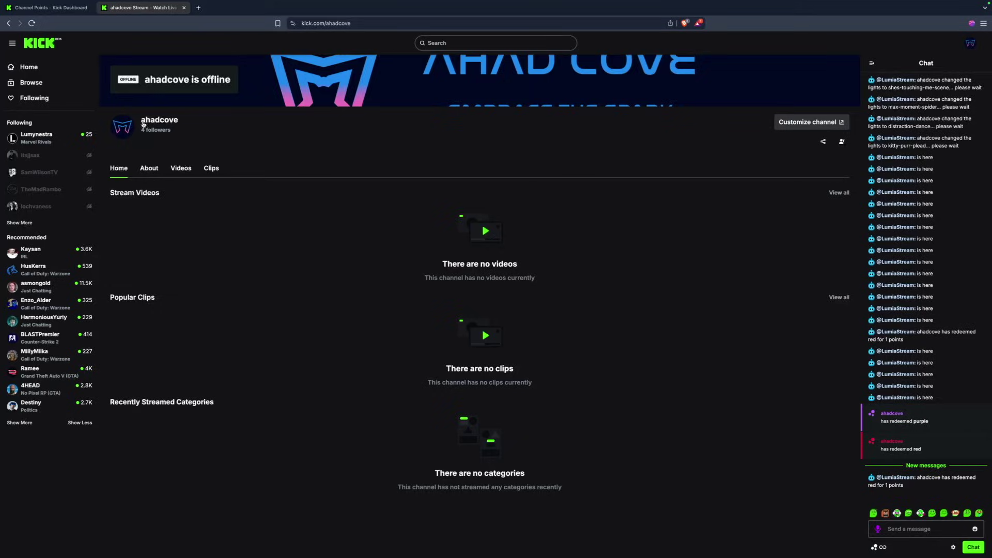
{"action": "left_click", "coordinate": [52, 7]}
- Add reward 'tts2' with an orange background, required viewer text and description 'Type in your tts message'
{"action": "left_click", "coordinate": [692, 159]}
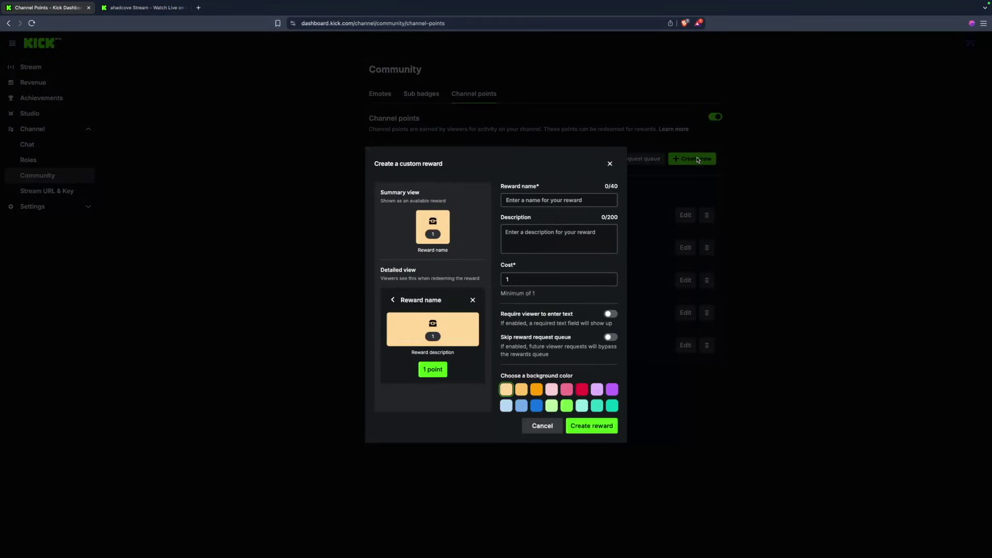
{"action": "left_click", "coordinate": [532, 201]}
{"action": "type", "text": "tts2"}
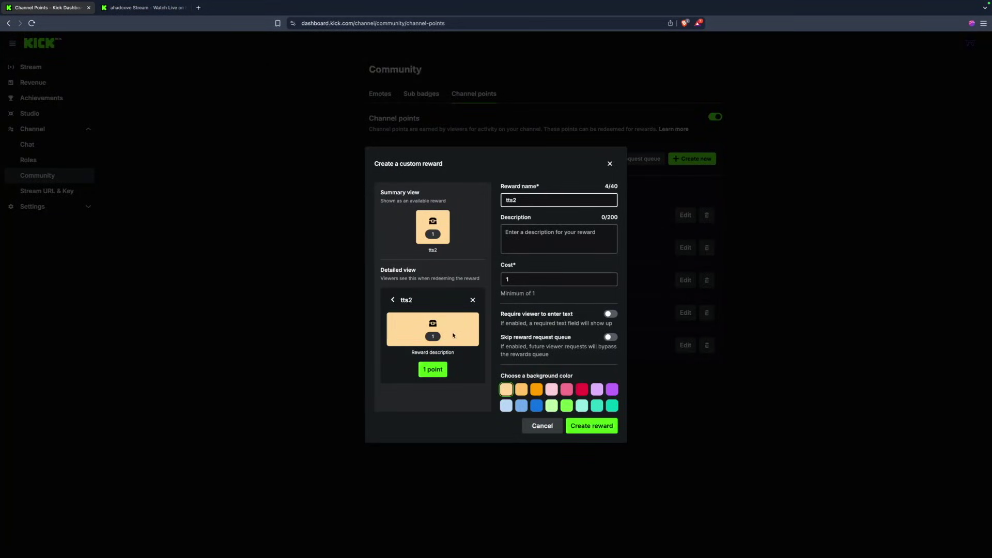
{"action": "left_click", "coordinate": [536, 389]}
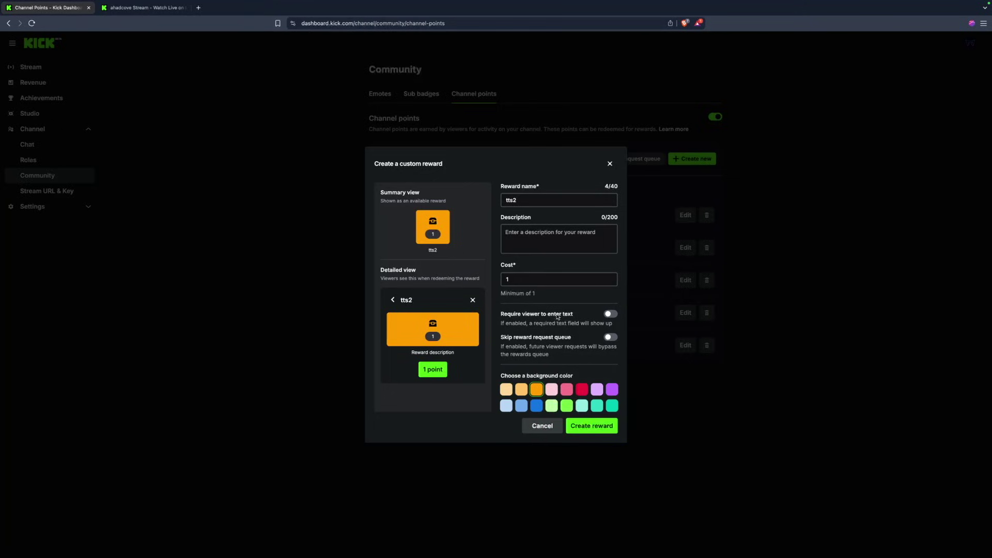
{"action": "left_click", "coordinate": [611, 314]}
{"action": "left_click", "coordinate": [559, 238]}
{"action": "type", "text": "Type in your tts message"}
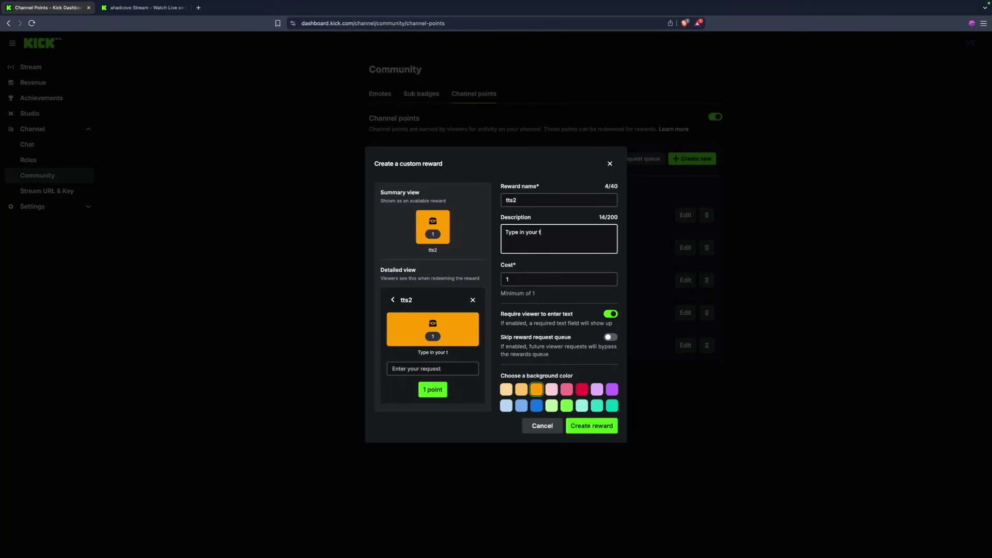
{"action": "left_click", "coordinate": [591, 426]}
- Add a Kick Points TTS command with the message template '{{username}} said {{prompt}}'
{"action": "key", "text": "alt+Tab"}
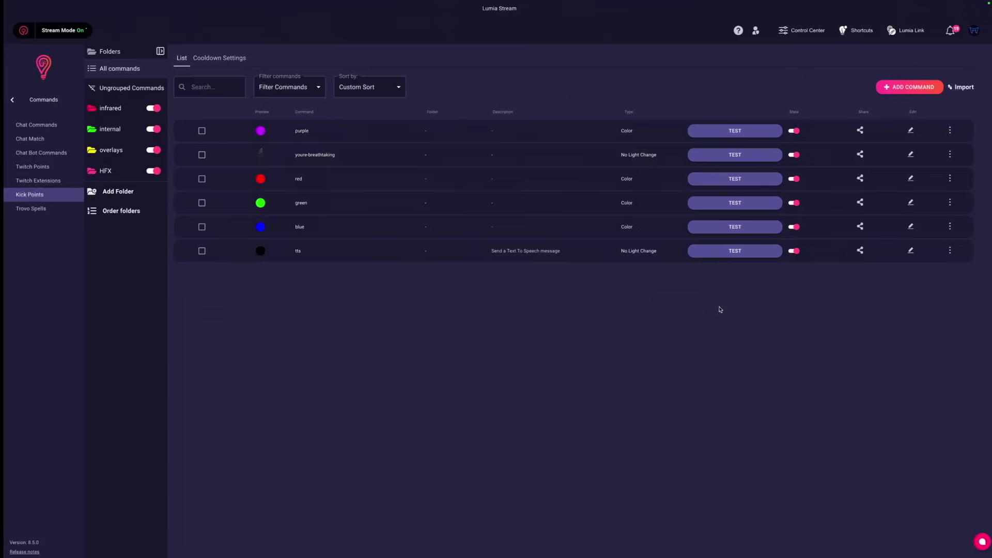
{"action": "left_click", "coordinate": [909, 92]}
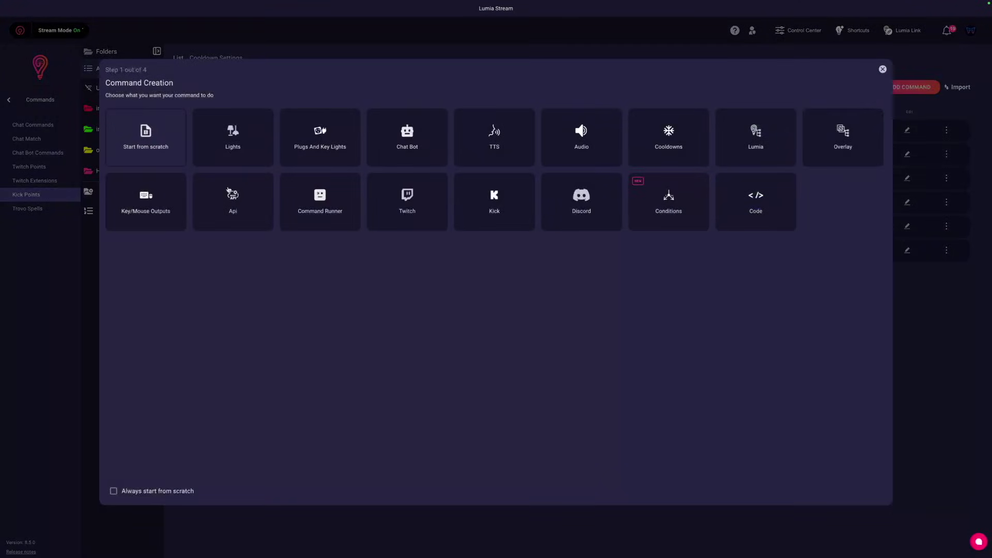
{"action": "left_click", "coordinate": [490, 148]}
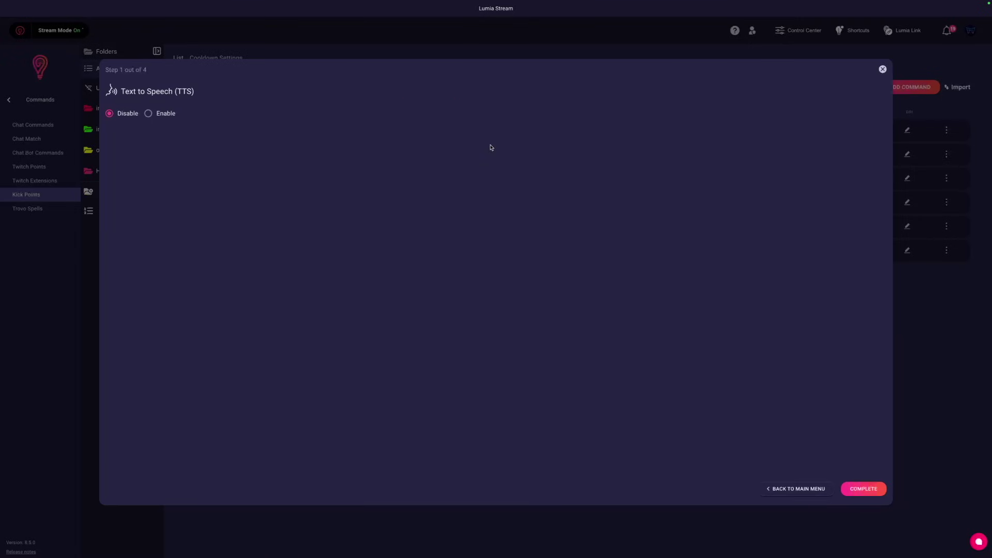
{"action": "left_click", "coordinate": [149, 113]}
{"action": "left_click", "coordinate": [180, 163]}
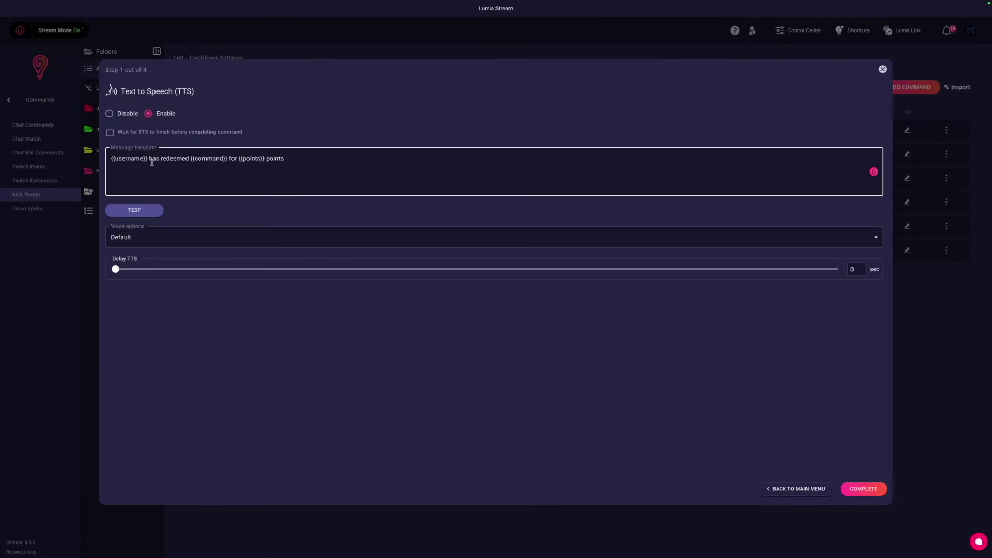
{"action": "left_click", "coordinate": [874, 172]}
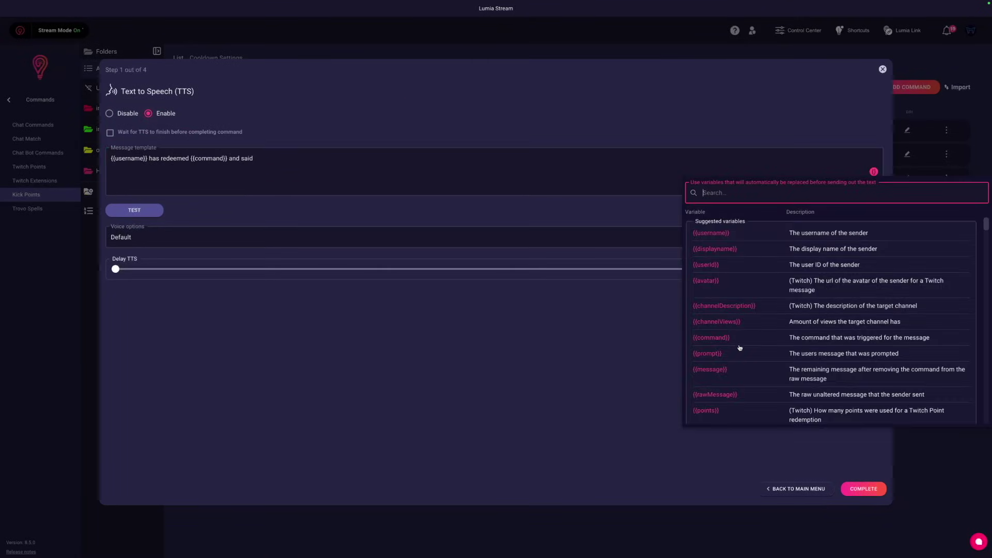
{"action": "left_click", "coordinate": [720, 354]}
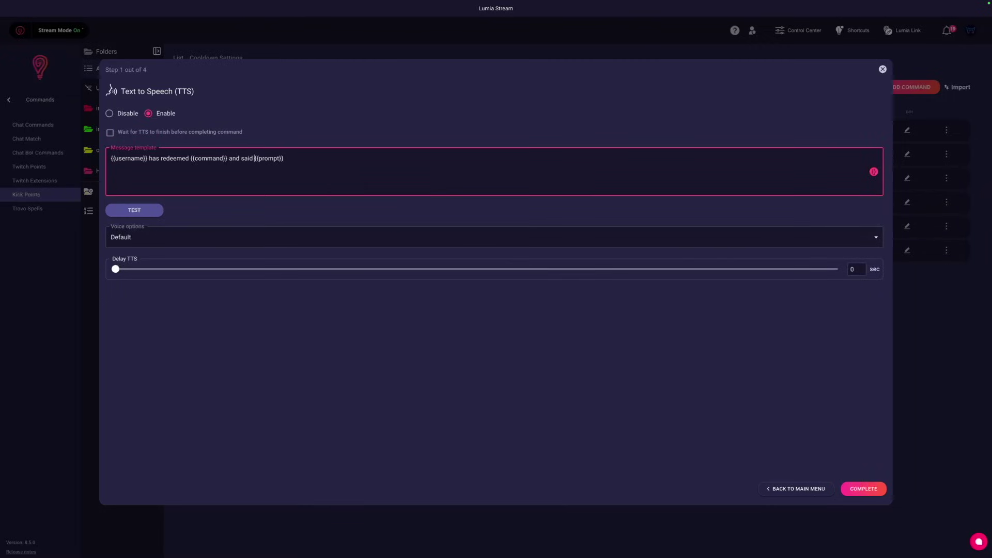
{"action": "key", "text": "BackSpace"}
{"action": "key", "text": "BackSpace"}
{"action": "key", "text": "BackSpace"}
{"action": "key", "text": "BackSpace"}
{"action": "key", "text": "BackSpace"}
{"action": "key", "text": "BackSpace"}
{"action": "key", "text": "BackSpace"}
{"action": "key", "text": "BackSpace"}
{"action": "key", "text": "BackSpace"}
{"action": "key", "text": "BackSpace"}
{"action": "key", "text": "BackSpace"}
{"action": "key", "text": "BackSpace"}
{"action": "key", "text": "BackSpace"}
{"action": "key", "text": "BackSpace"}
{"action": "key", "text": "BackSpace"}
{"action": "key", "text": "BackSpace"}
{"action": "key", "text": "BackSpace"}
{"action": "key", "text": "BackSpace"}
{"action": "key", "text": "BackSpace"}
{"action": "key", "text": "BackSpace"}
{"action": "key", "text": "BackSpace"}
{"action": "key", "text": "BackSpace"}
{"action": "key", "text": "BackSpace"}
{"action": "key", "text": "BackSpace"}
{"action": "type", "text": "said"}
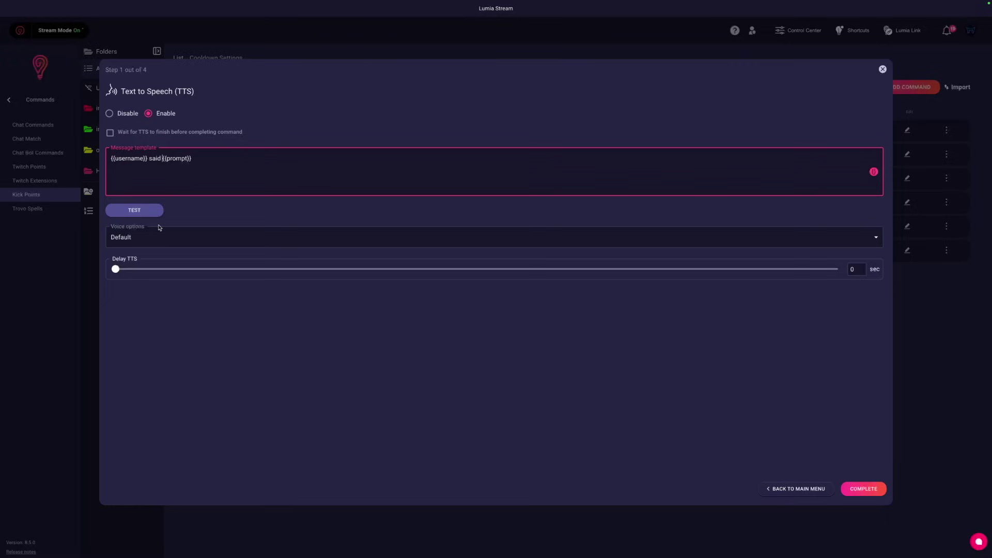
{"action": "left_click", "coordinate": [127, 131]}
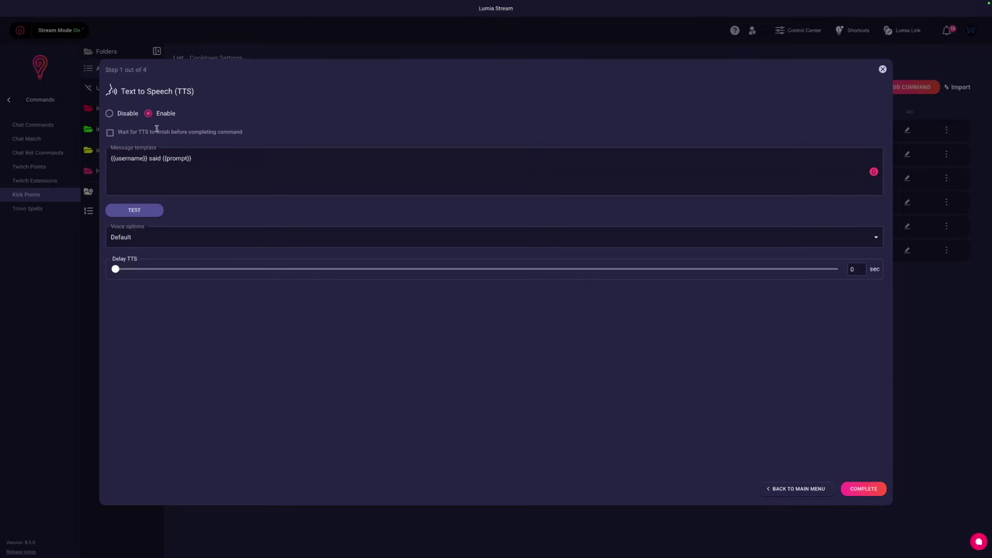
{"action": "left_click", "coordinate": [877, 492]}
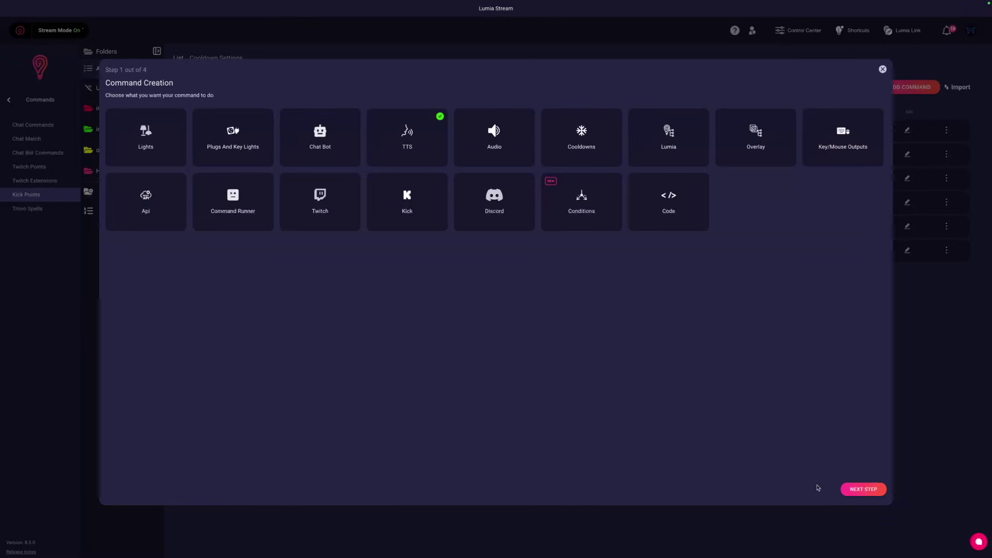
- Name the TTS command 'tts2' and finish creating it
{"action": "left_click", "coordinate": [851, 488]}
{"action": "left_click", "coordinate": [260, 118]}
{"action": "key", "text": "ctrl+a"}
{"action": "type", "text": "tts2"}
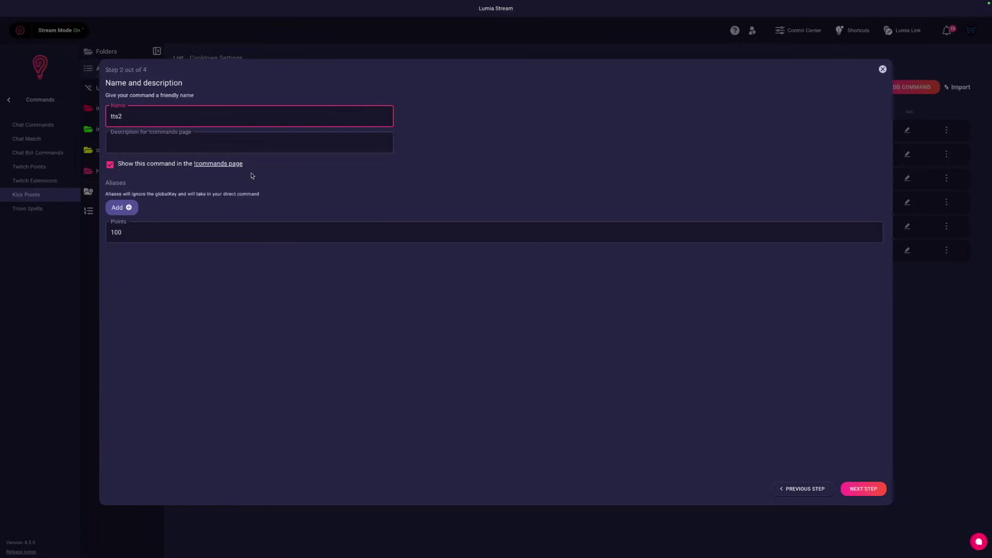
{"action": "key", "text": "Return"}
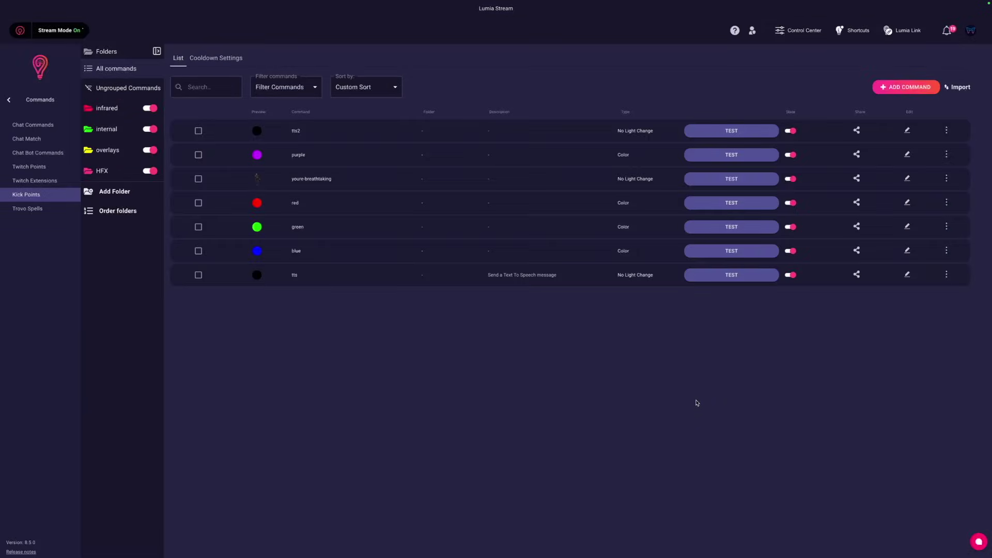
- Redeem the tts2 reward from Kick's Channel Points panel with the request 'Turn off the lights'
{"action": "key", "text": "alt+Tab"}
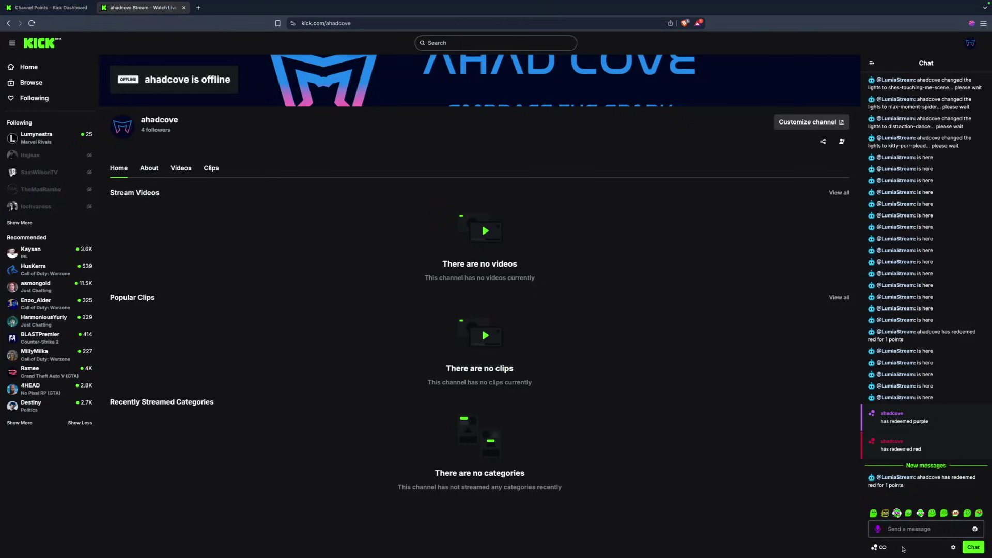
{"action": "left_click", "coordinate": [884, 513]}
{"action": "left_click", "coordinate": [926, 459]}
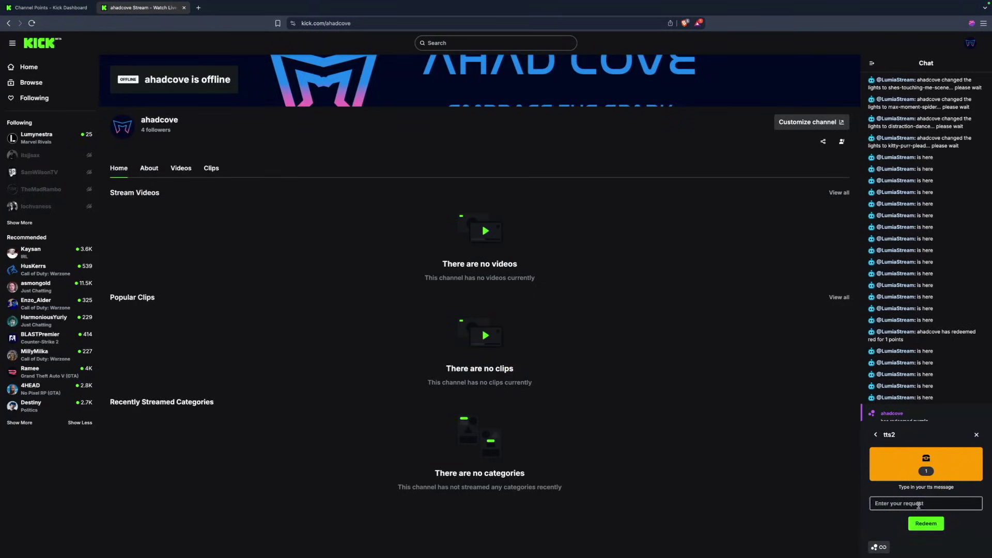
{"action": "type", "text": "Turn off the lights"}
{"action": "left_click", "coordinate": [925, 523]}
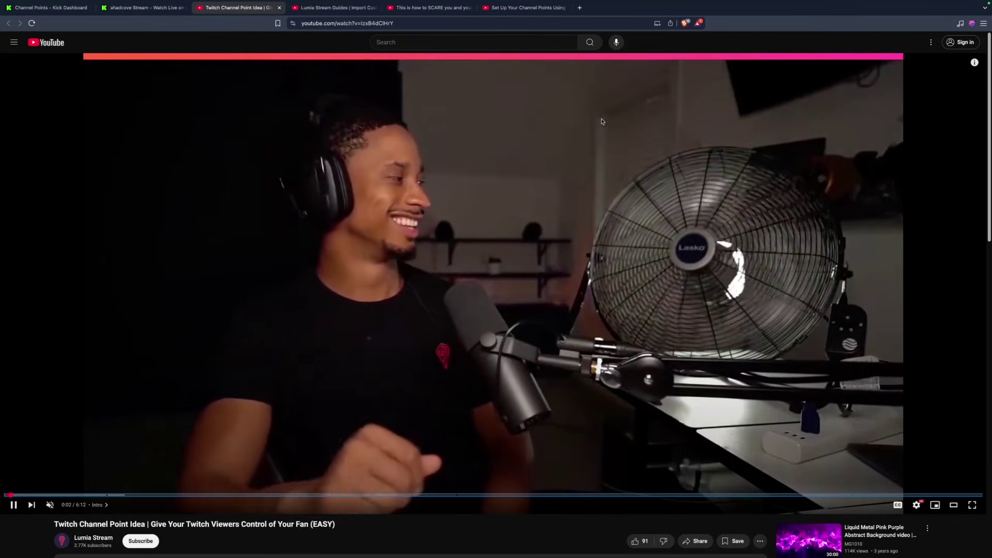
- Cycle through the open YouTube tabs to the 'Set Up Your Channel Points Using THIS Program' Short
{"action": "key", "text": "ctrl+Tab"}
{"action": "key", "text": "Right"}
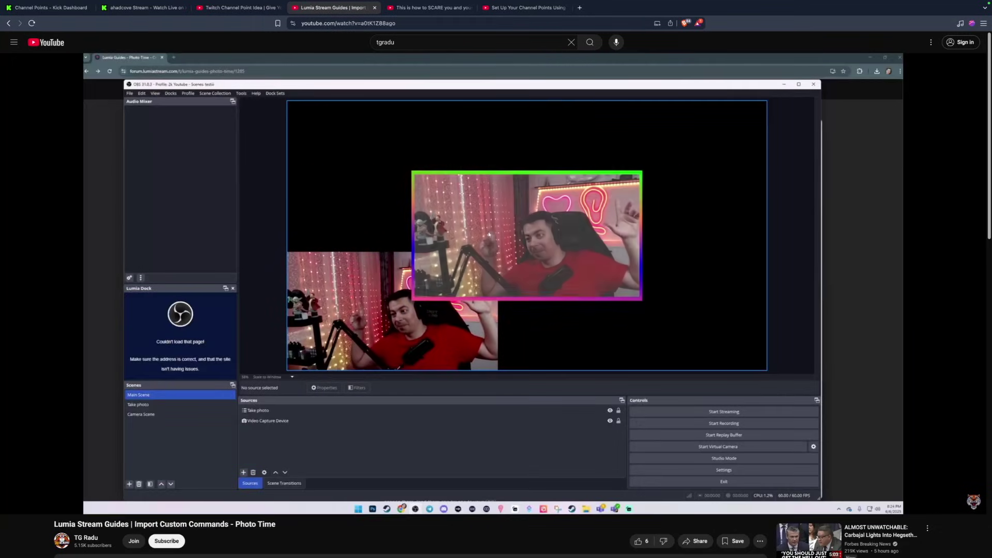
{"action": "key", "text": "ctrl+Tab"}
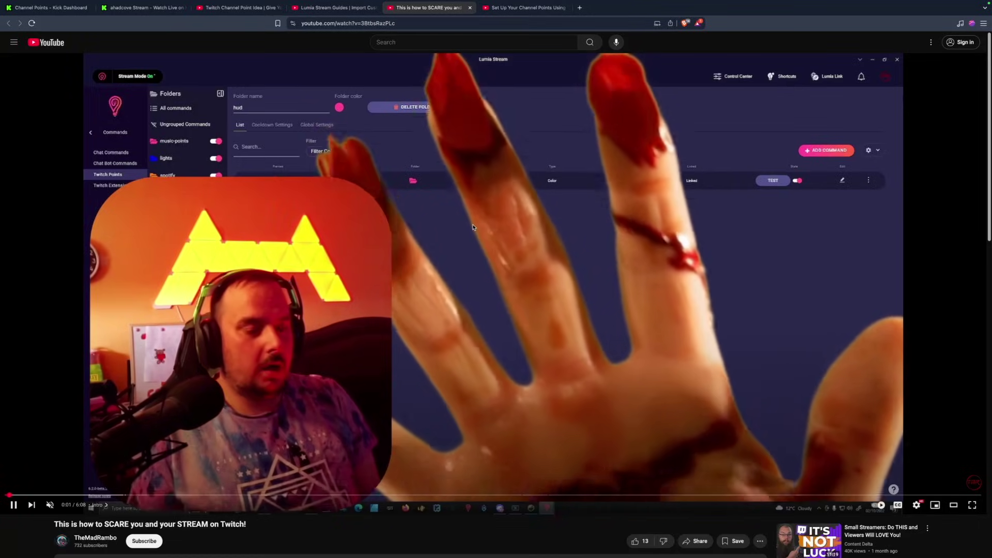
{"action": "key", "text": "ctrl+Tab"}
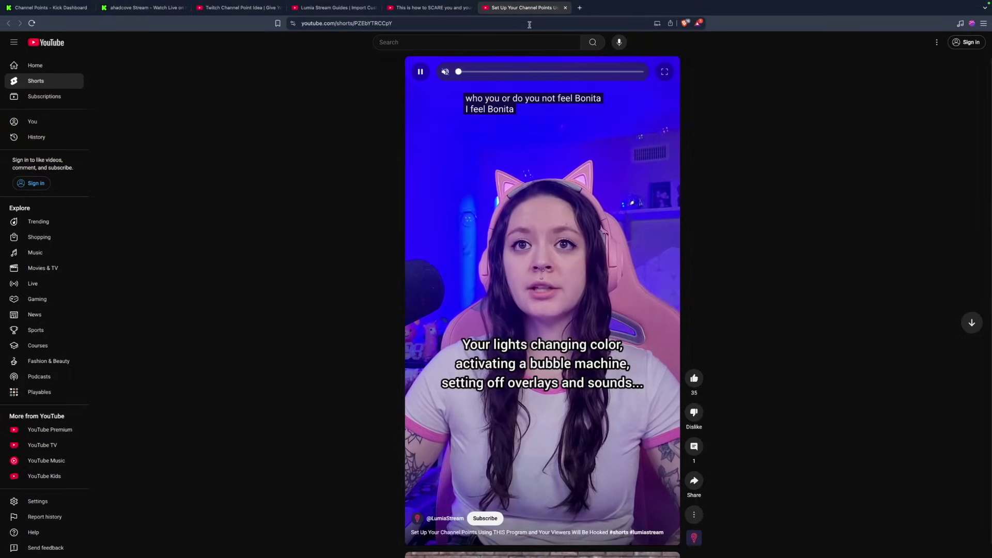